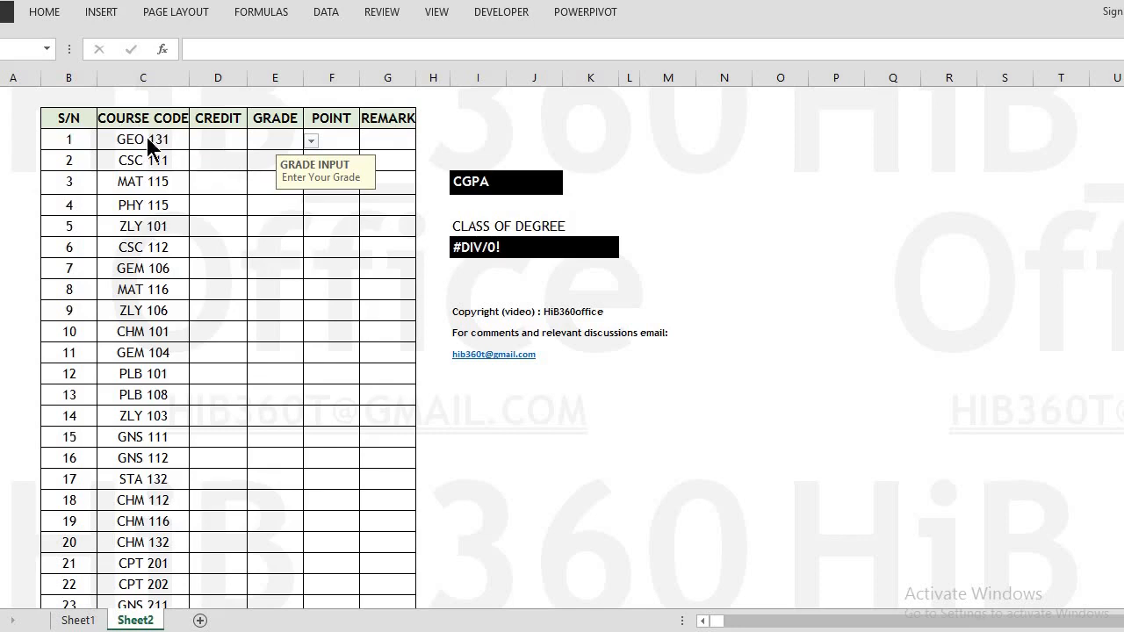
# Try to enter the letter x as the credit for GEO 131, then dismiss the entry
pyautogui.click(217, 138)
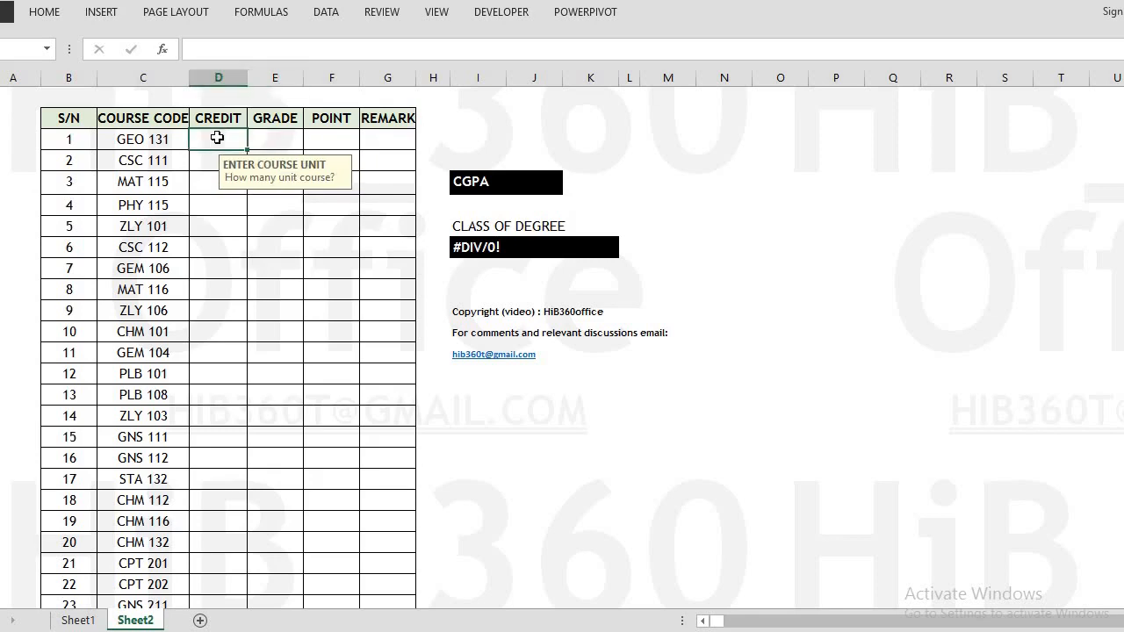
pyautogui.click(273, 139)
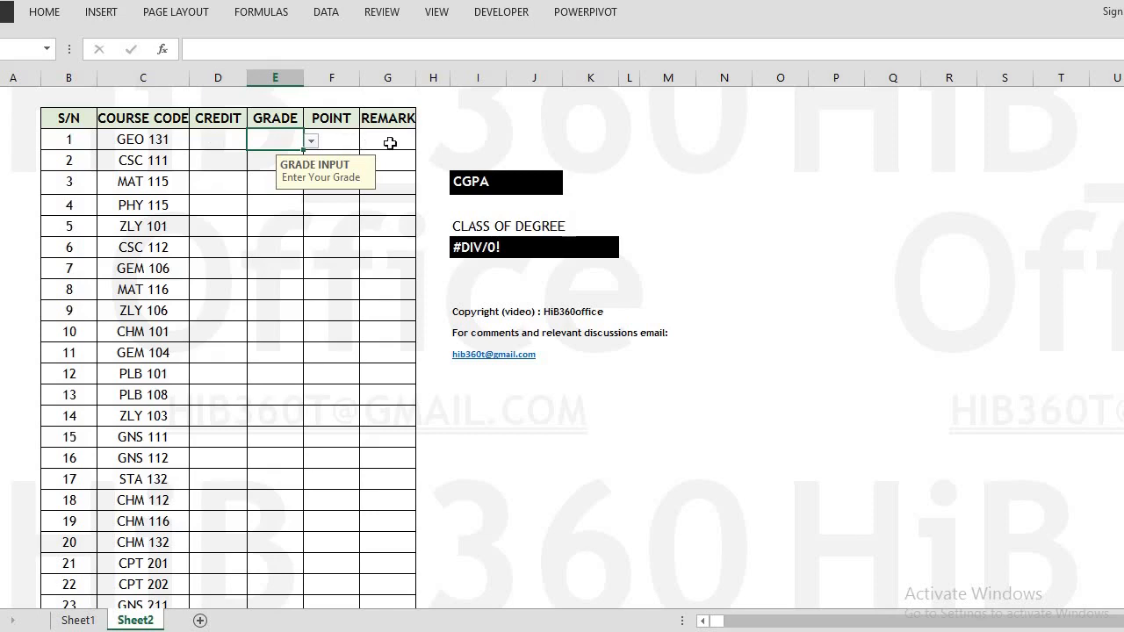
pyautogui.click(217, 138)
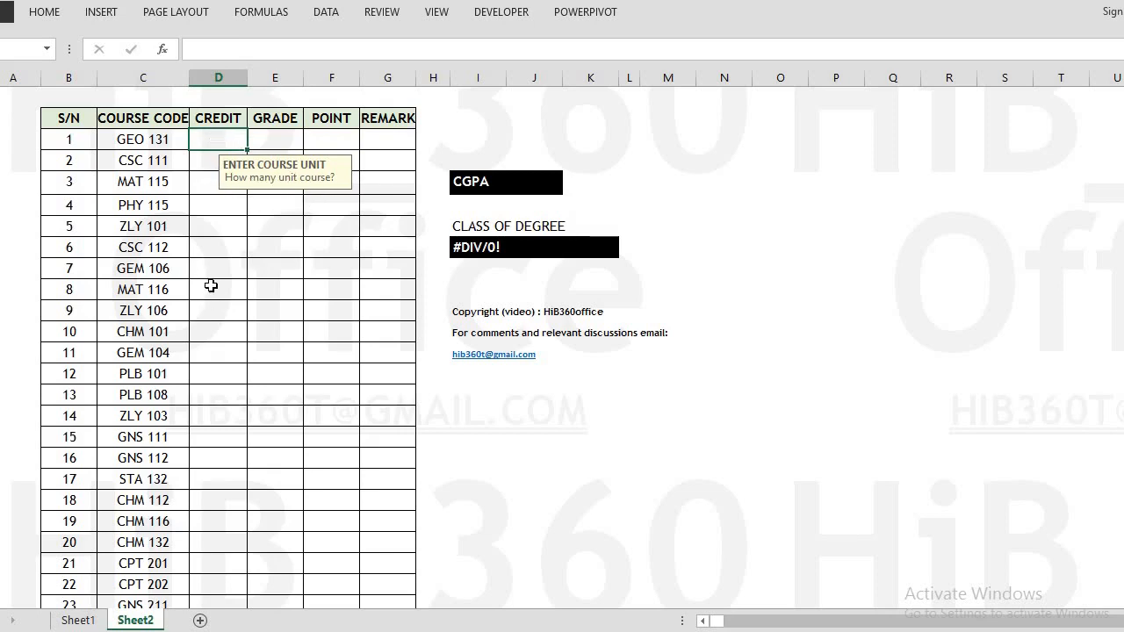
pyautogui.doubleClick(223, 139)
pyautogui.write('x')
pyautogui.press('Return')
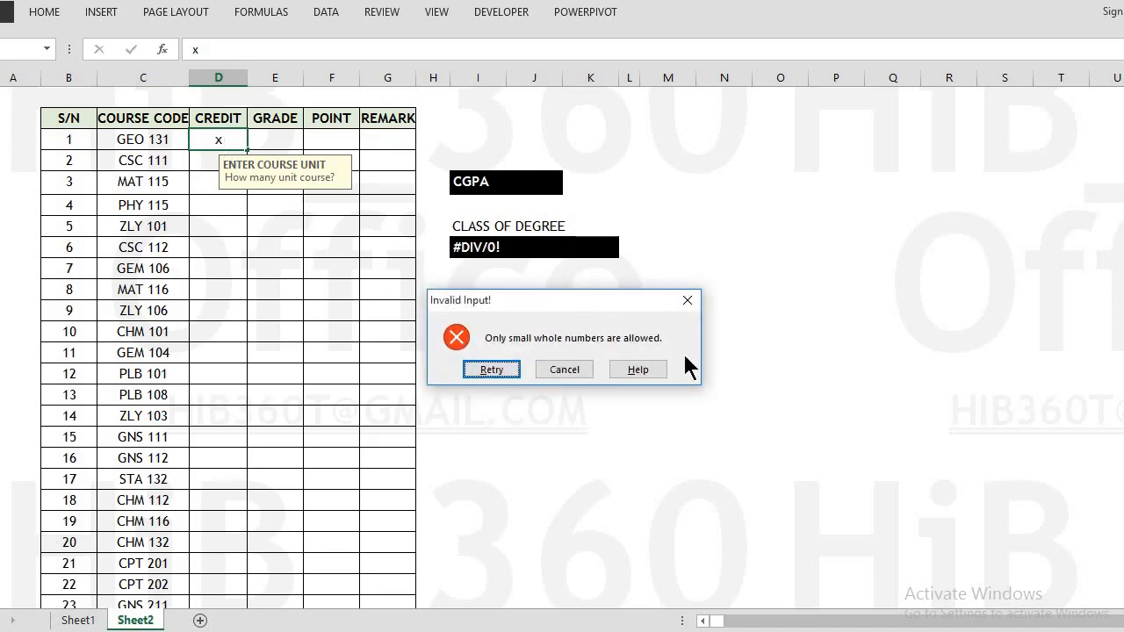
pyautogui.click(686, 301)
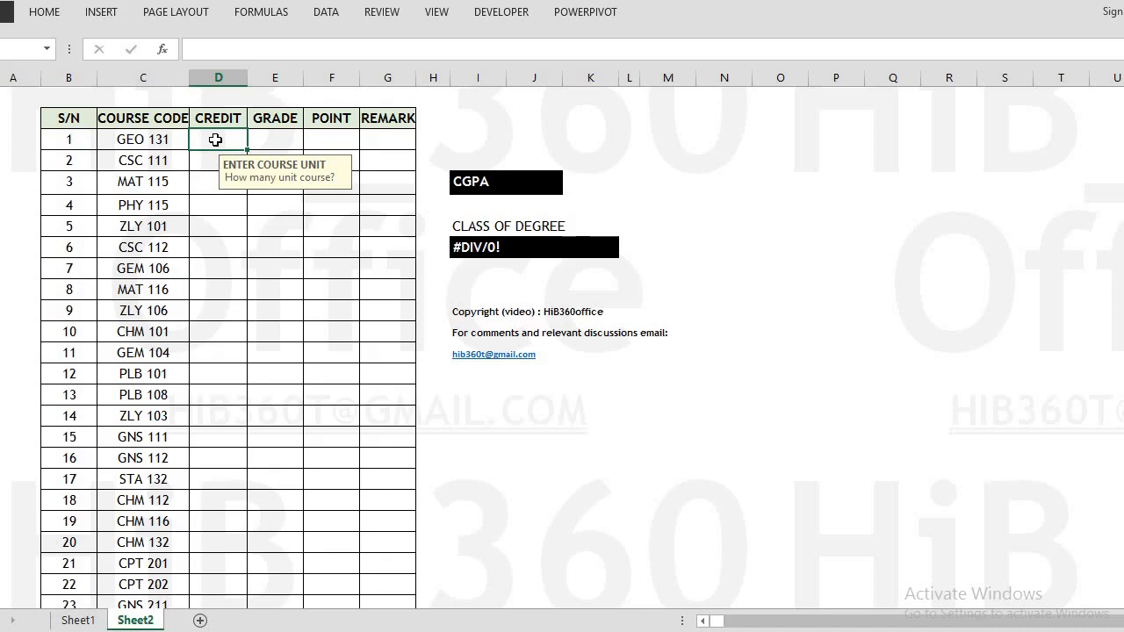
# Try to enter hgjft and then 233 as the grade for GEO 131, discarding each entry
pyautogui.click(267, 141)
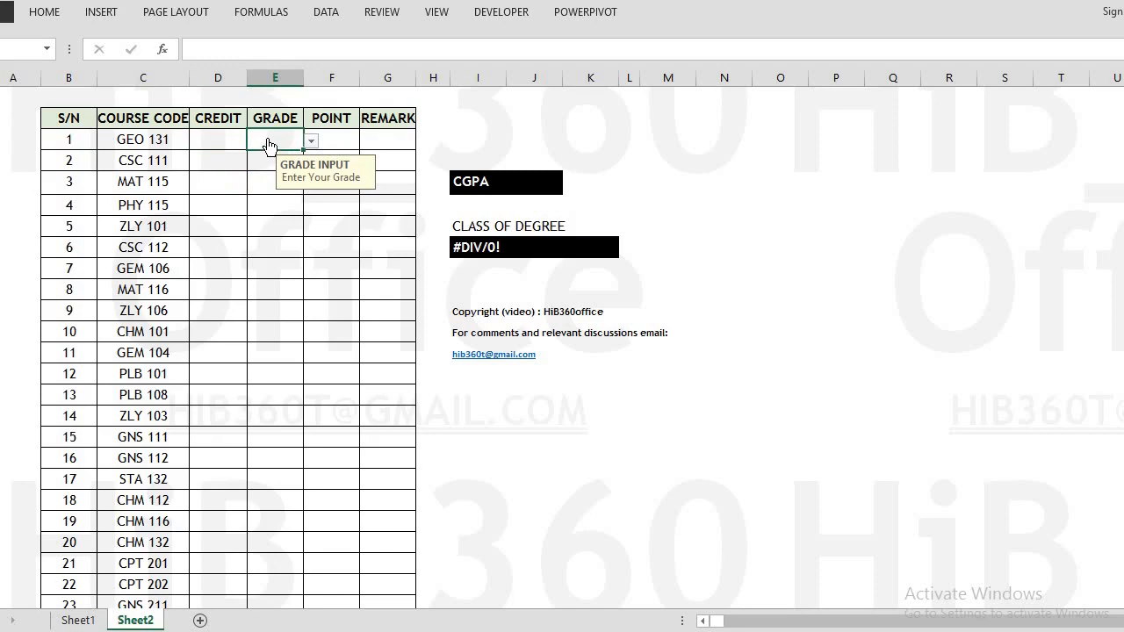
pyautogui.hotkey('alt', 'Down')
pyautogui.press('Escape')
pyautogui.write('hgjft')
pyautogui.press('Return')
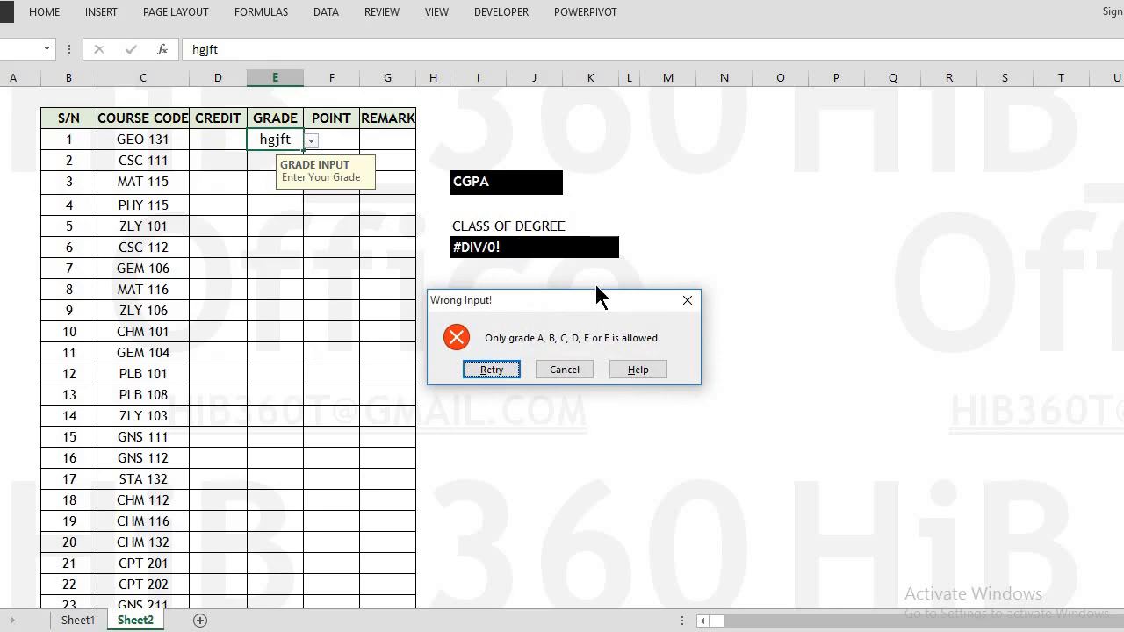
pyautogui.click(683, 305)
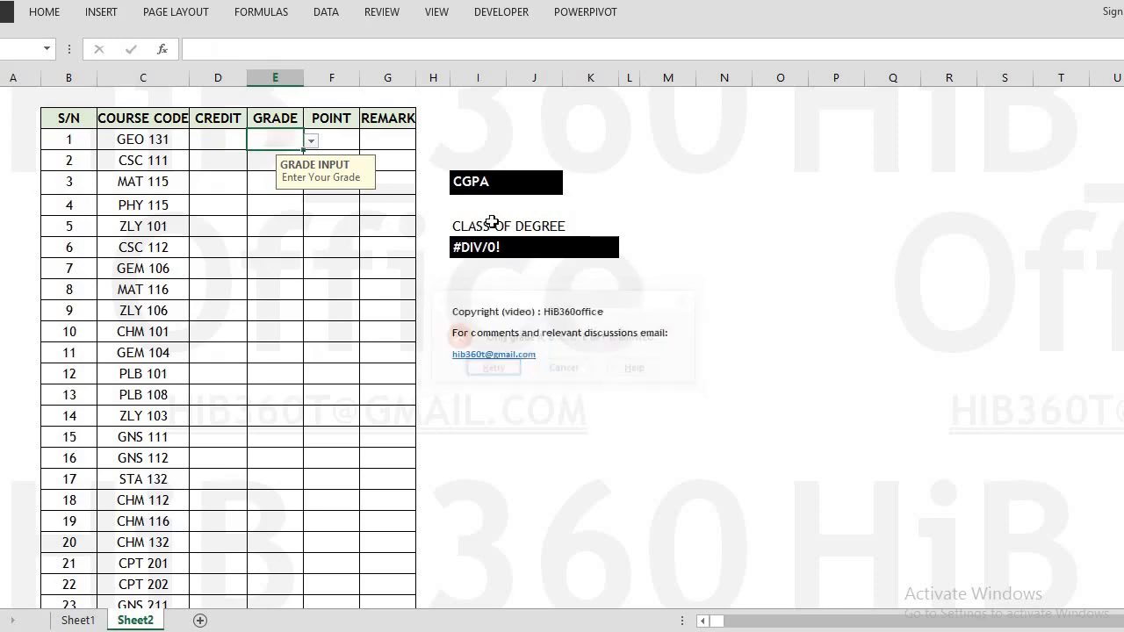
pyautogui.write('233')
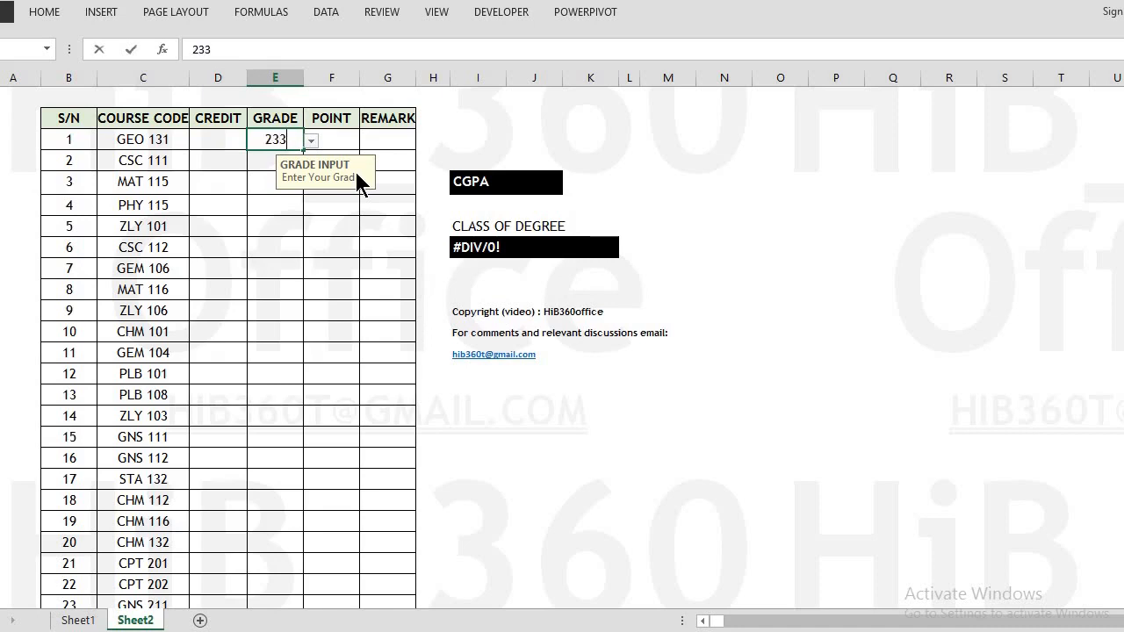
pyautogui.press('Return')
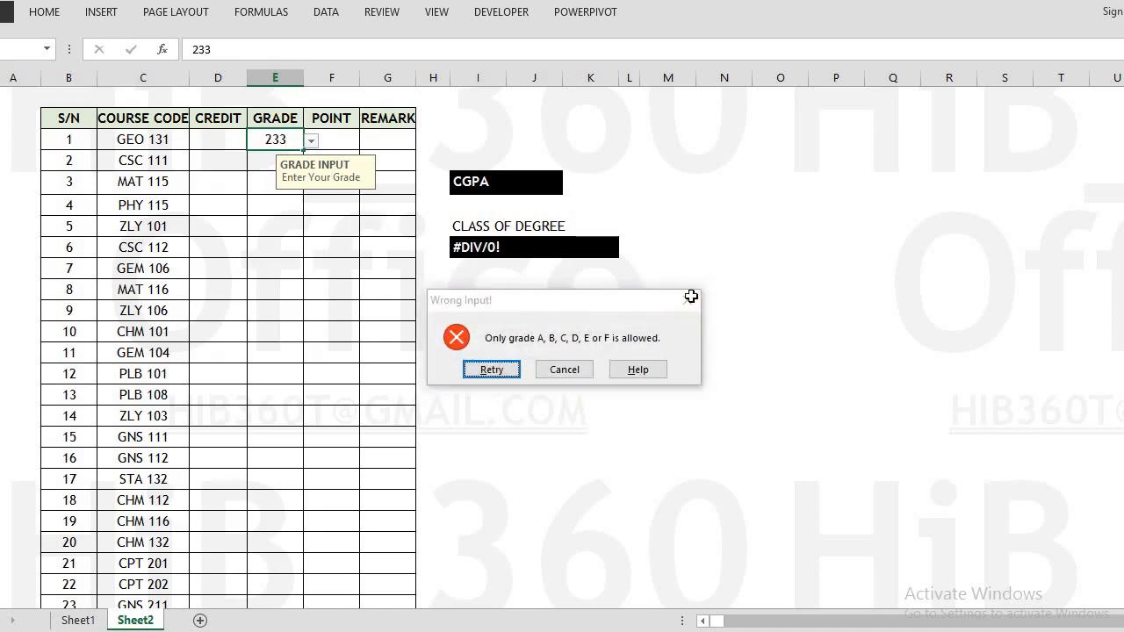
pyautogui.click(690, 302)
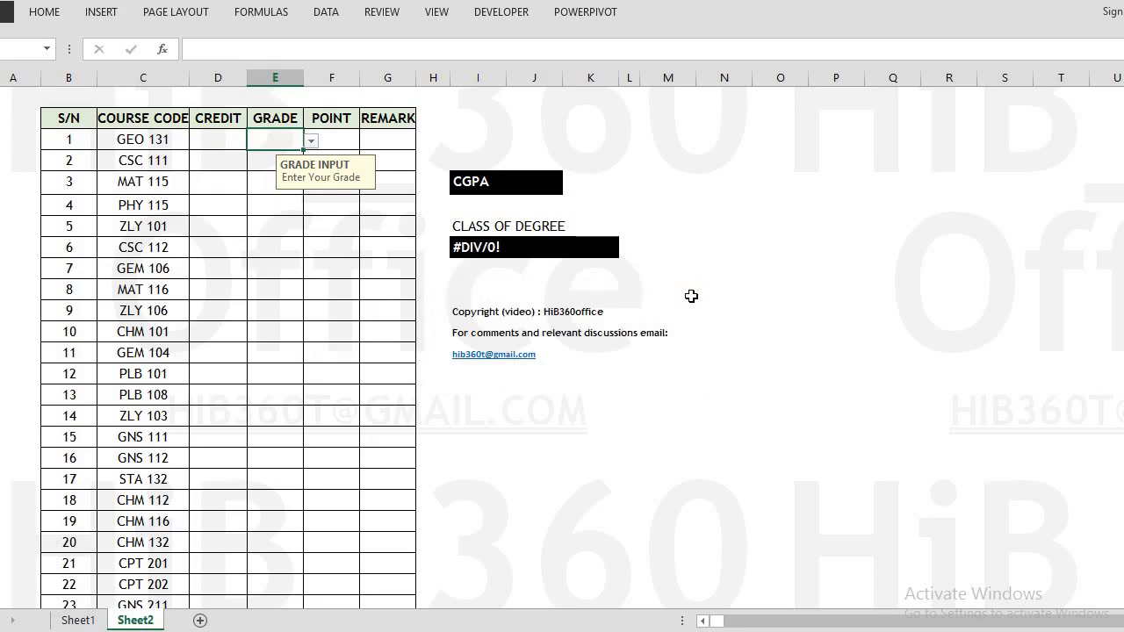
# Choose grade A for GEO 131 and set its credit to 3
pyautogui.click(311, 143)
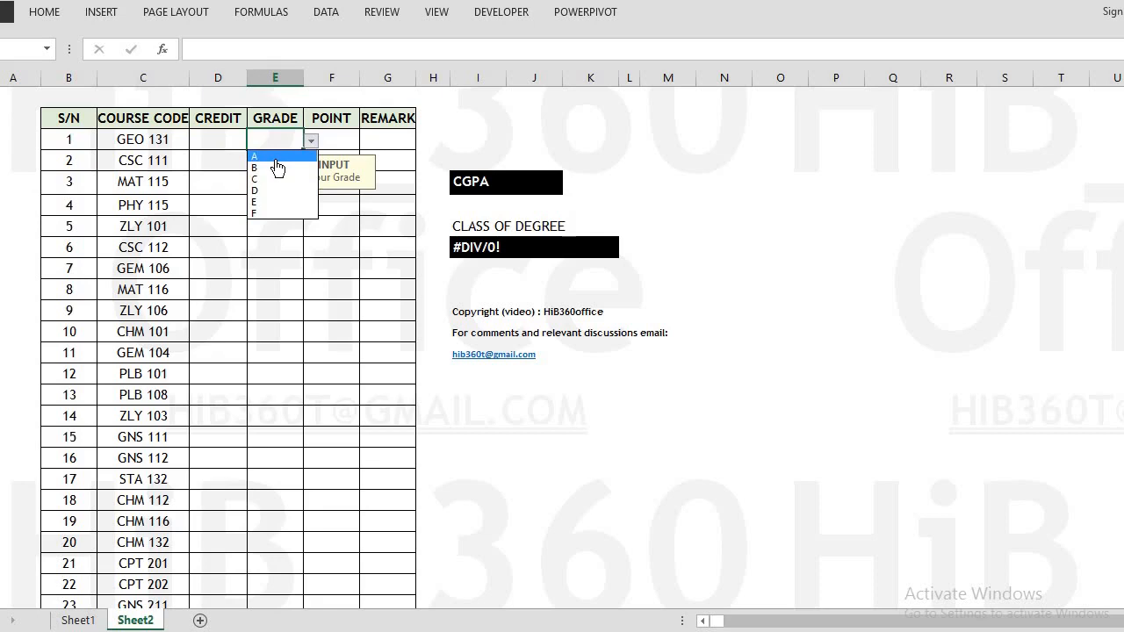
pyautogui.click(274, 159)
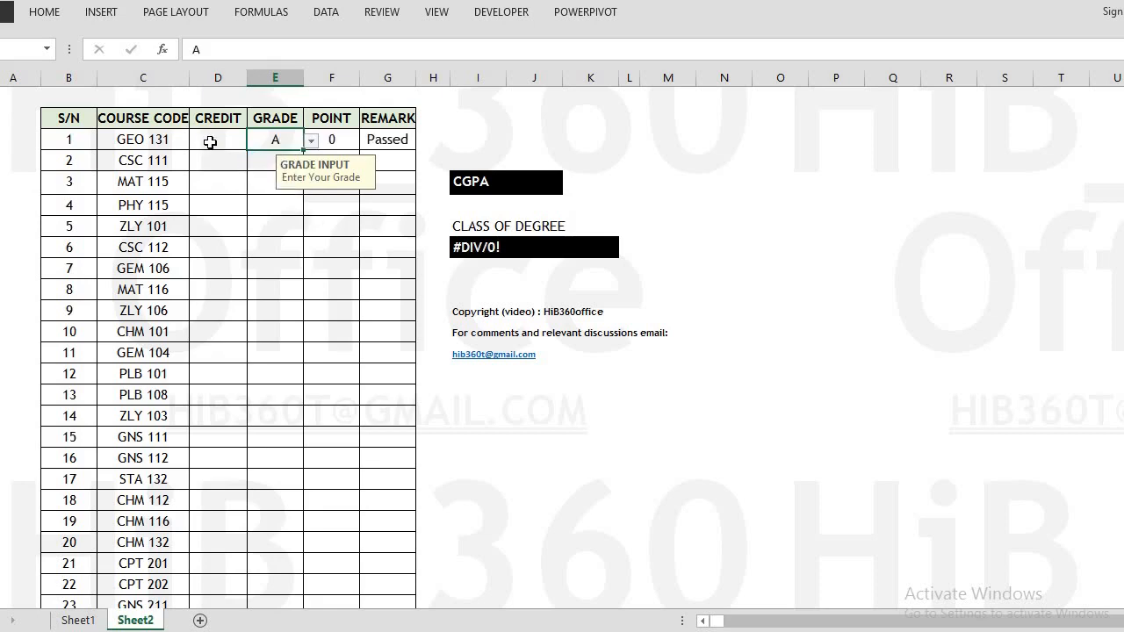
pyautogui.click(210, 142)
pyautogui.doubleClick(210, 143)
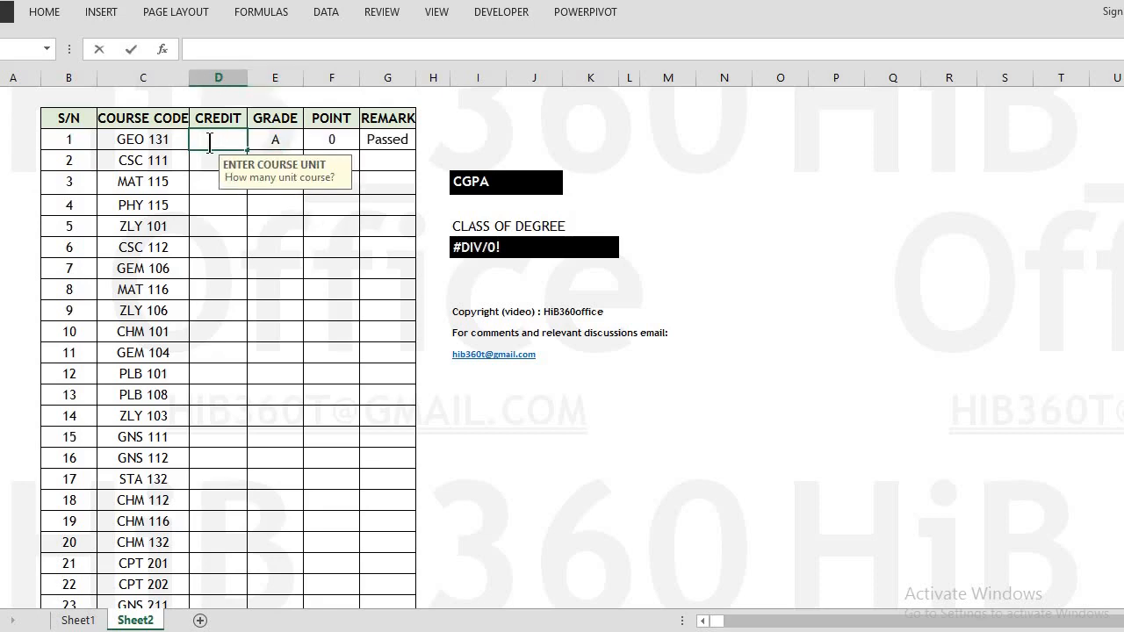
pyautogui.write('3')
pyautogui.press('Tab')
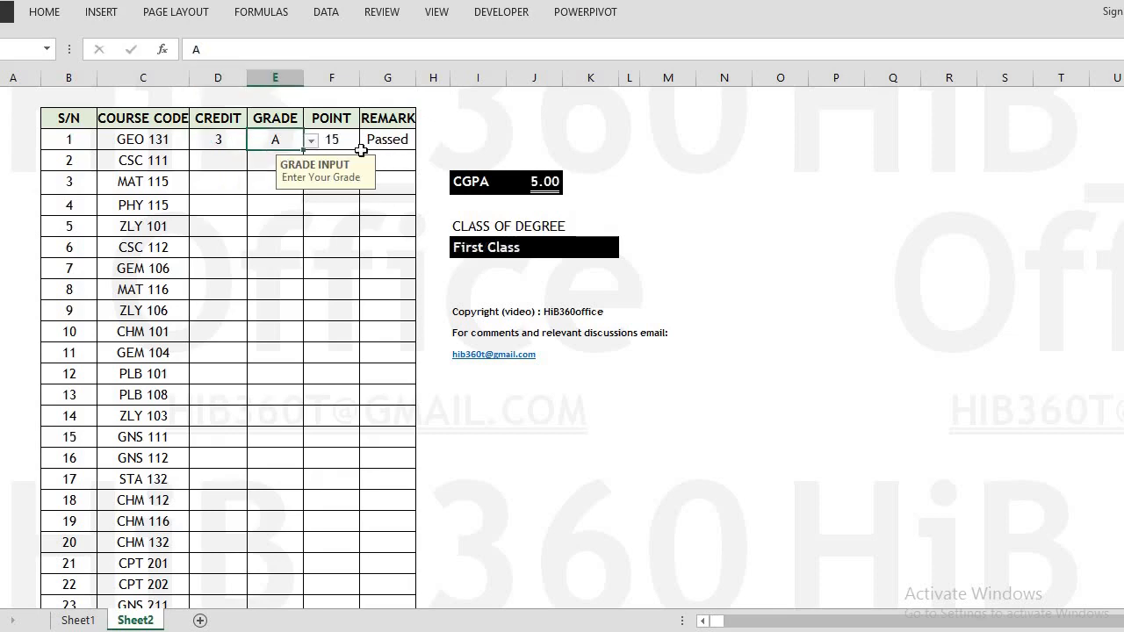
# Choose grade E for CSC 111 and set its credit to 1
pyautogui.click(276, 163)
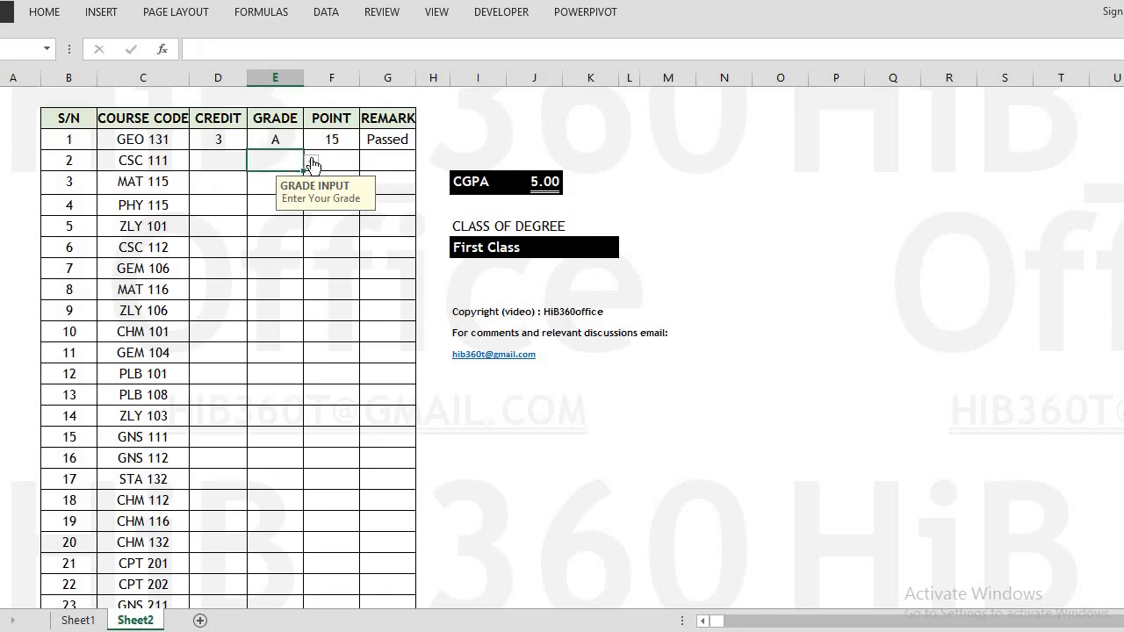
pyautogui.click(312, 164)
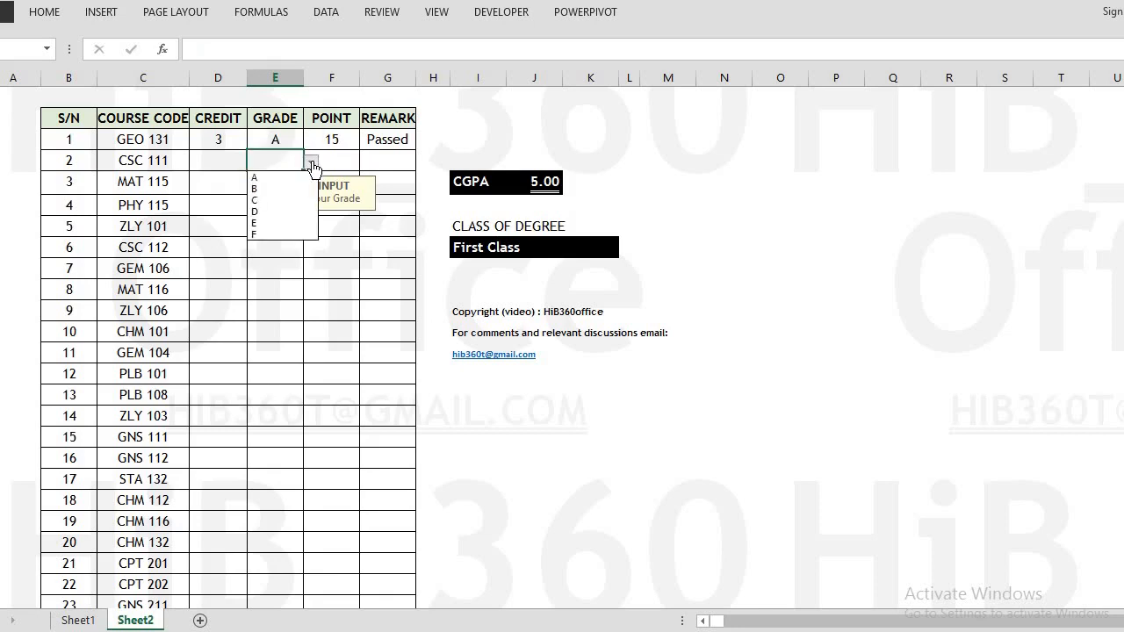
pyautogui.click(276, 225)
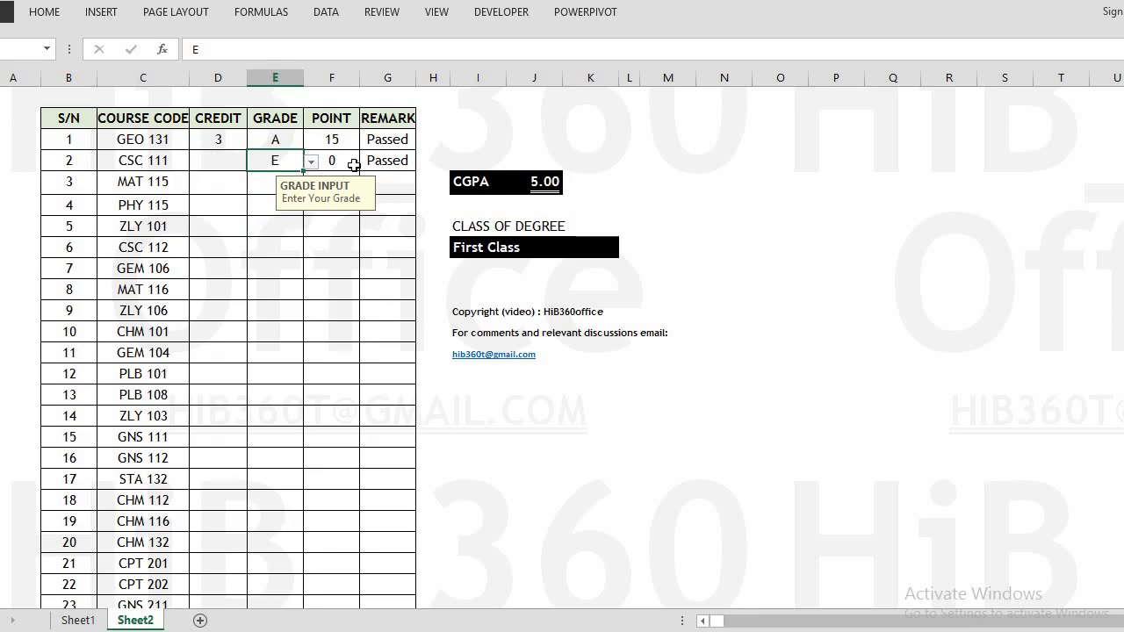
pyautogui.click(217, 160)
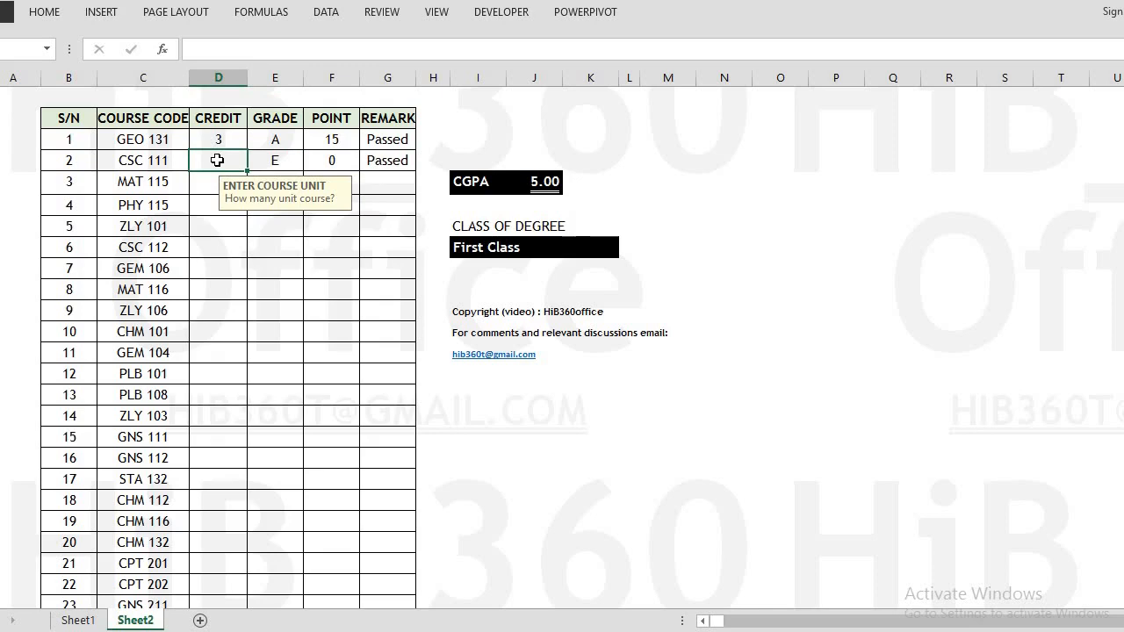
pyautogui.doubleClick(217, 159)
pyautogui.write('1')
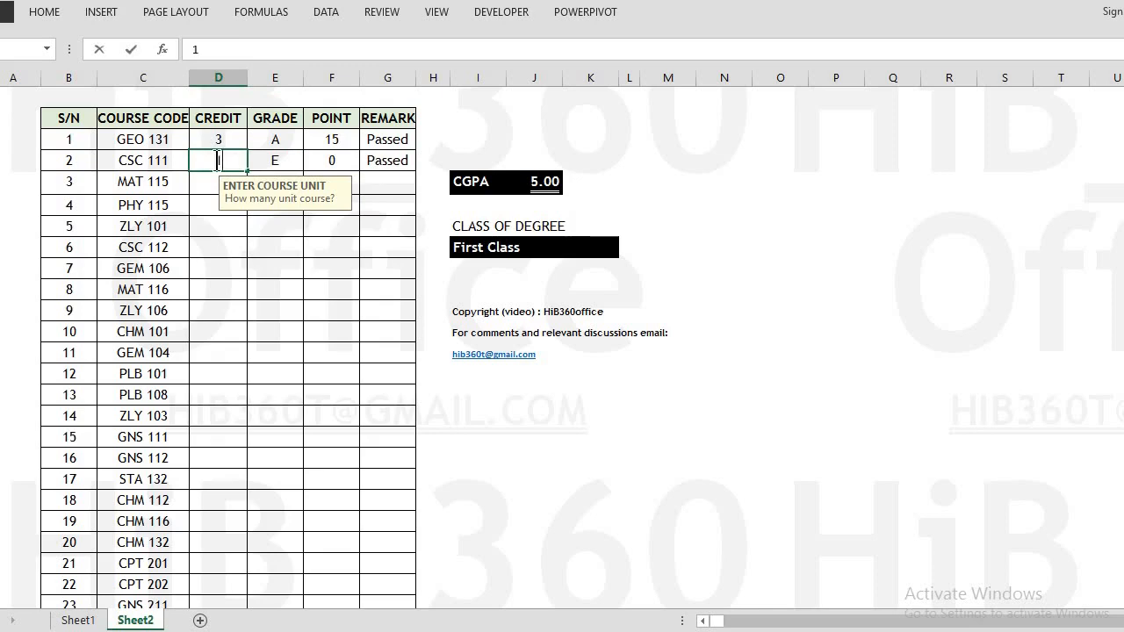
pyautogui.press('Tab')
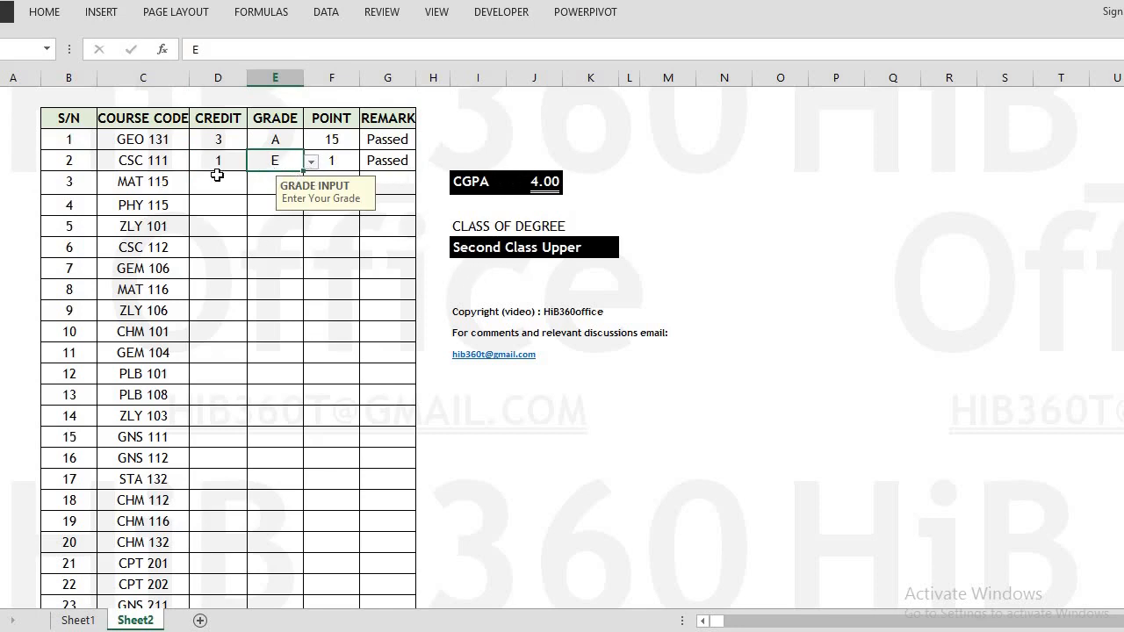
# Choose grade B for ZLY 101 and set its credit to 2
pyautogui.click(275, 231)
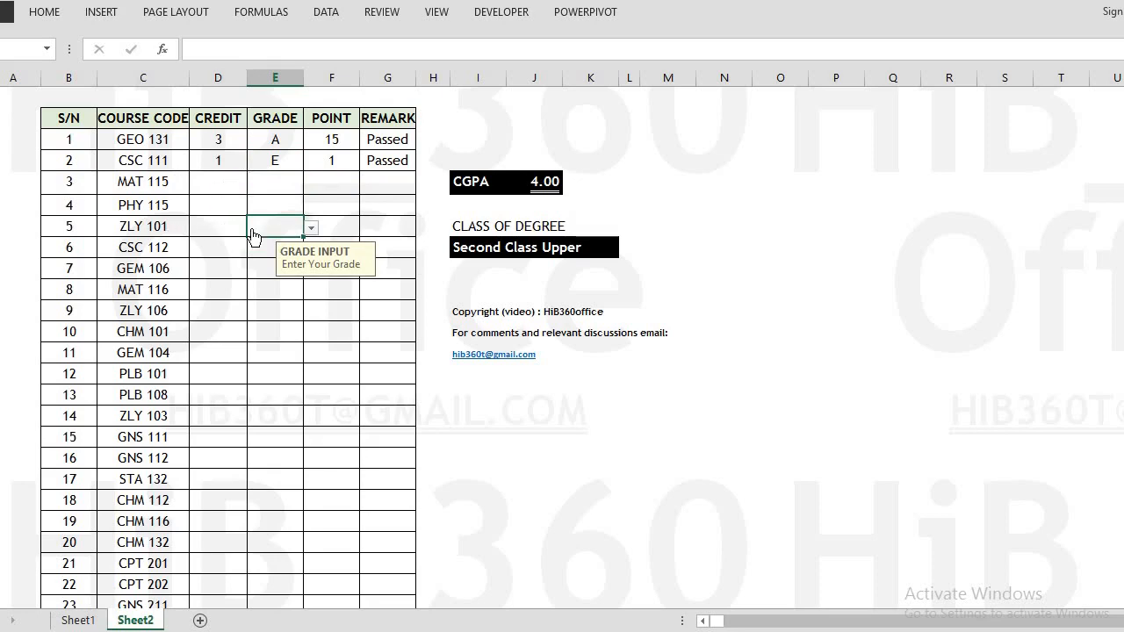
pyautogui.click(311, 230)
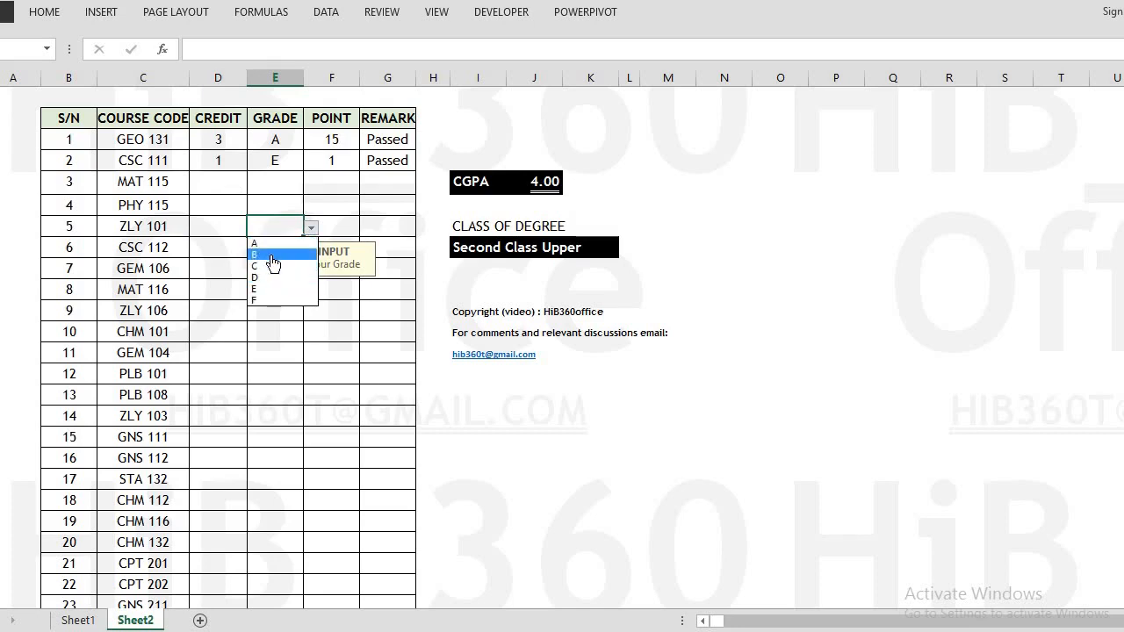
pyautogui.click(272, 255)
pyautogui.click(228, 228)
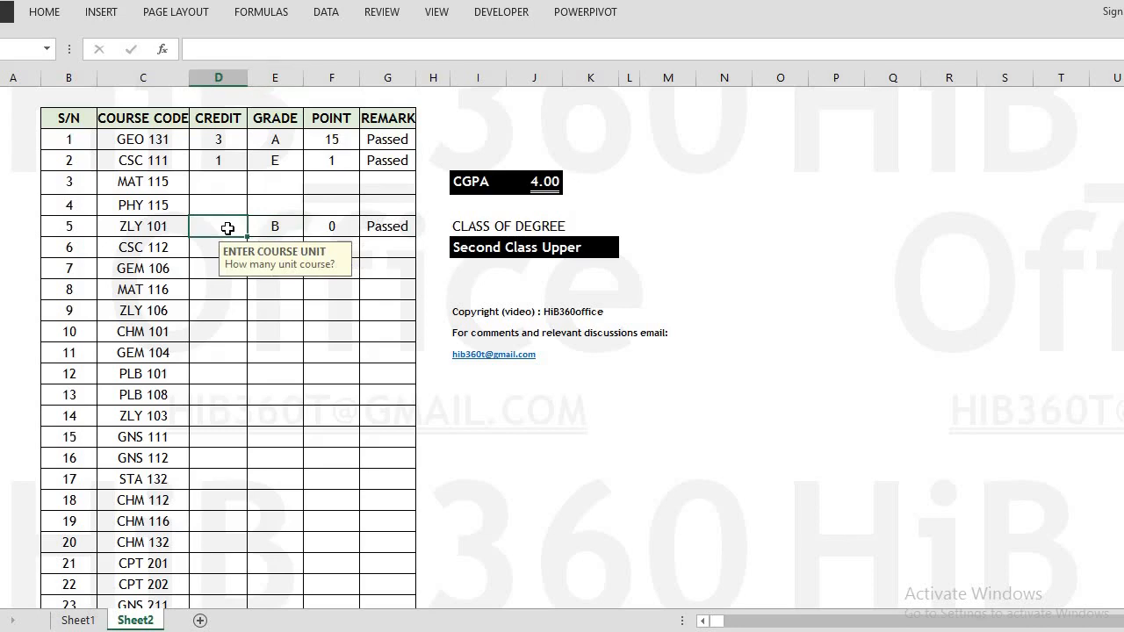
pyautogui.write('2')
pyautogui.press('Tab')
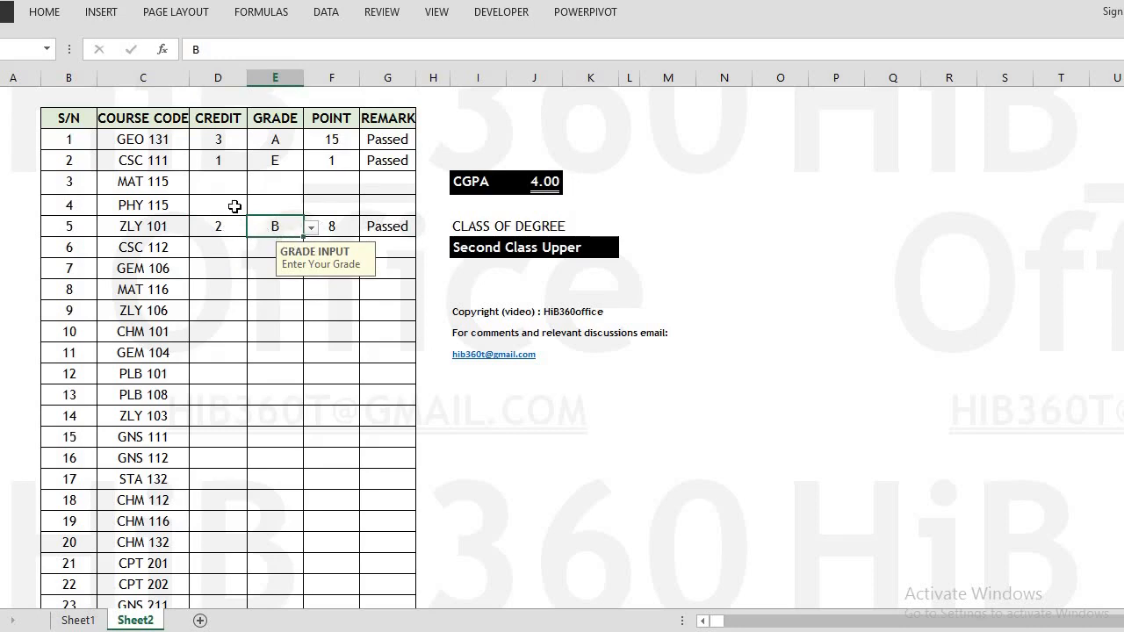
pyautogui.press('Escape')
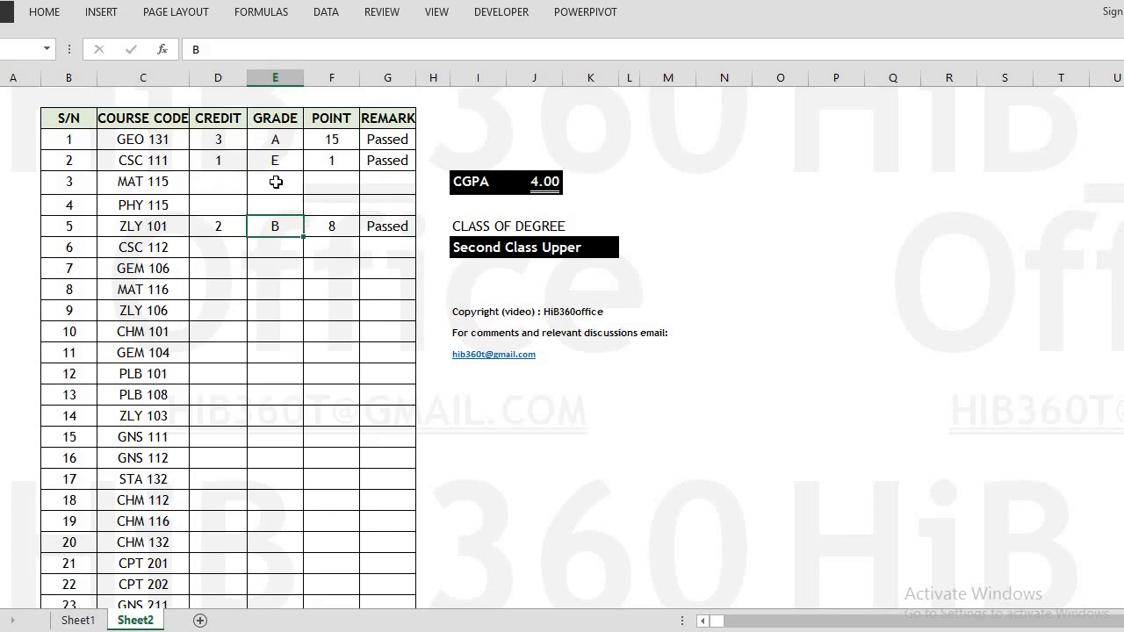
# Enter grade f for MAT 115 and set its credit to 3
pyautogui.click(278, 183)
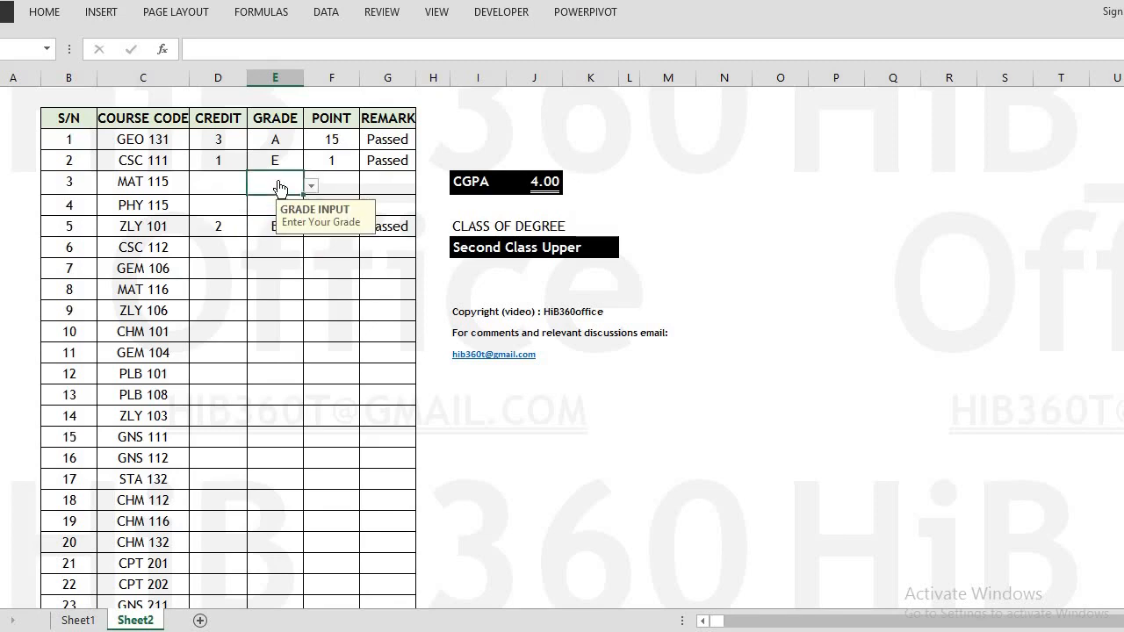
pyautogui.write('f')
pyautogui.press('Return')
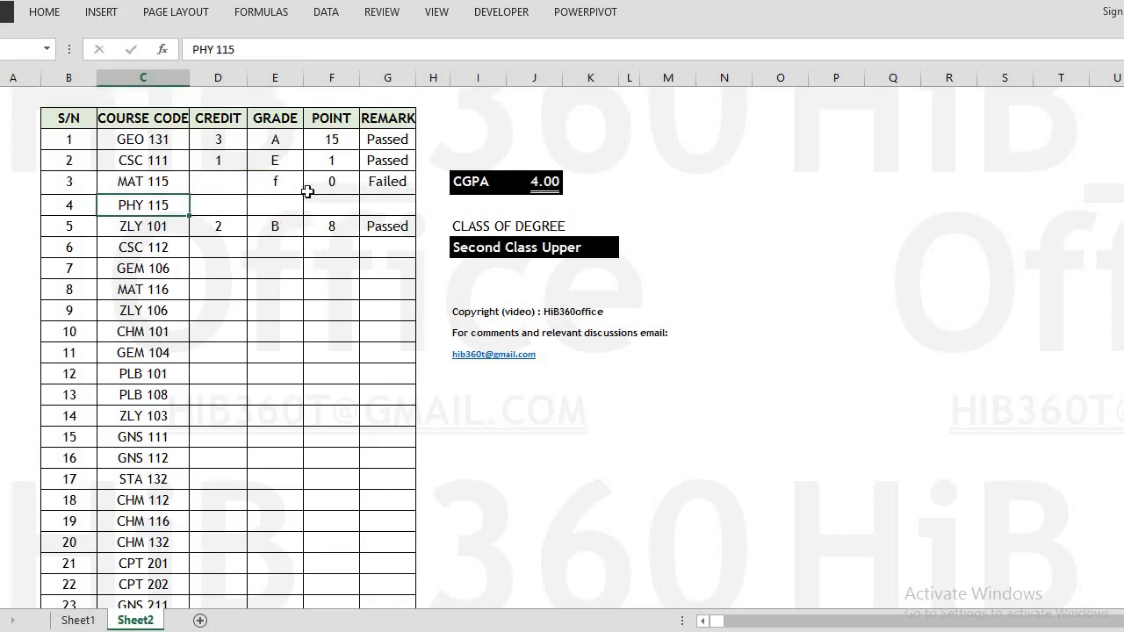
pyautogui.click(219, 187)
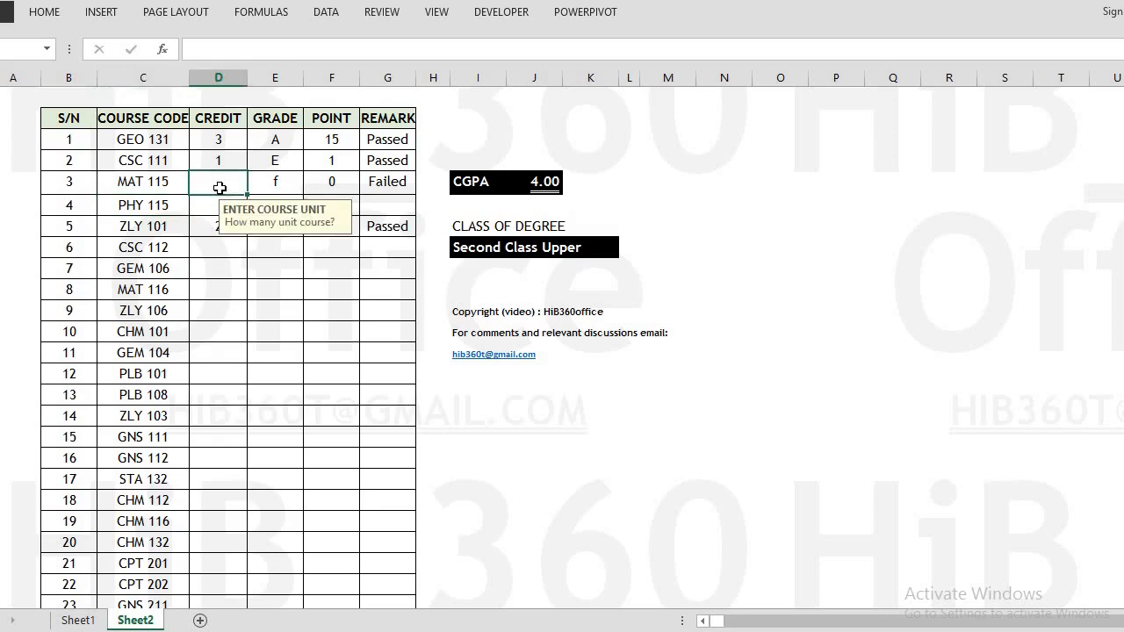
pyautogui.write('3')
pyautogui.press('Tab')
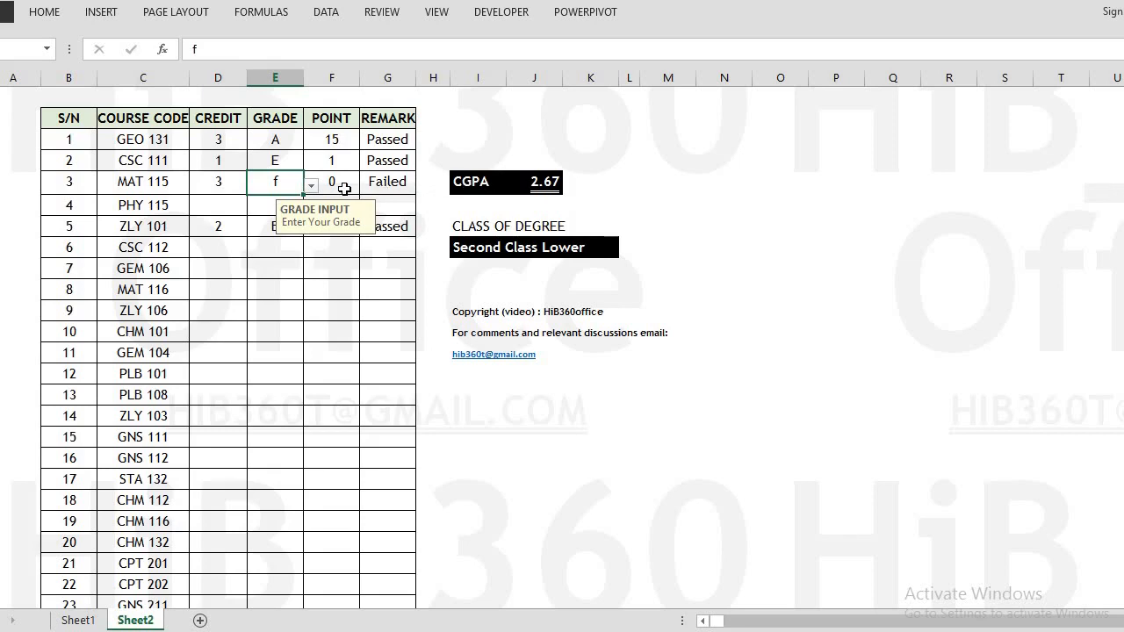
pyautogui.click(234, 186)
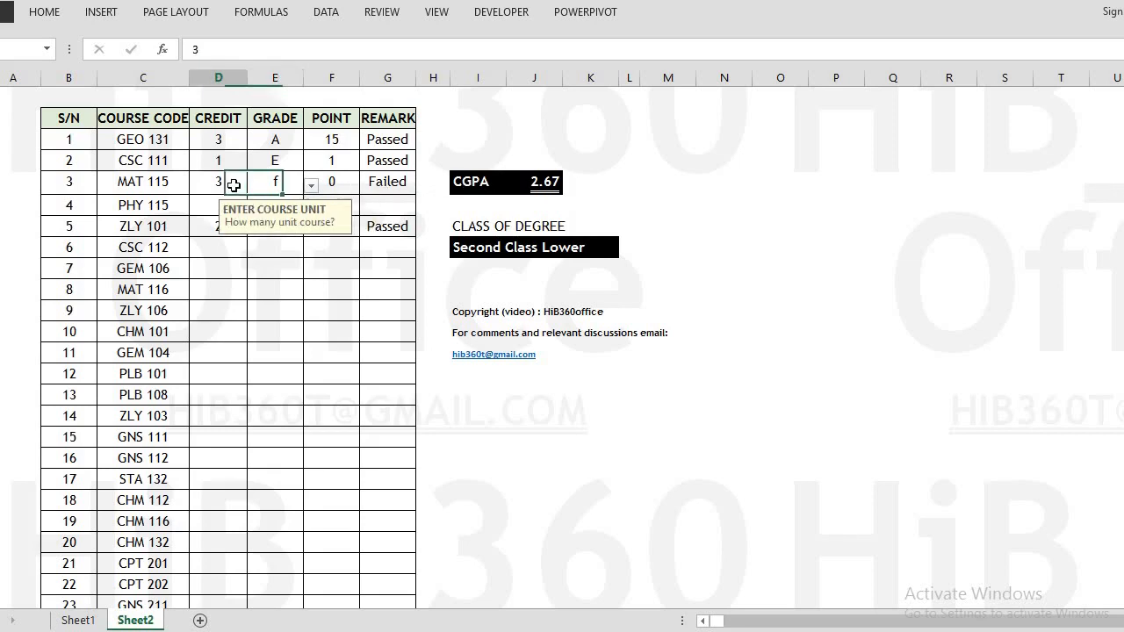
pyautogui.click(289, 188)
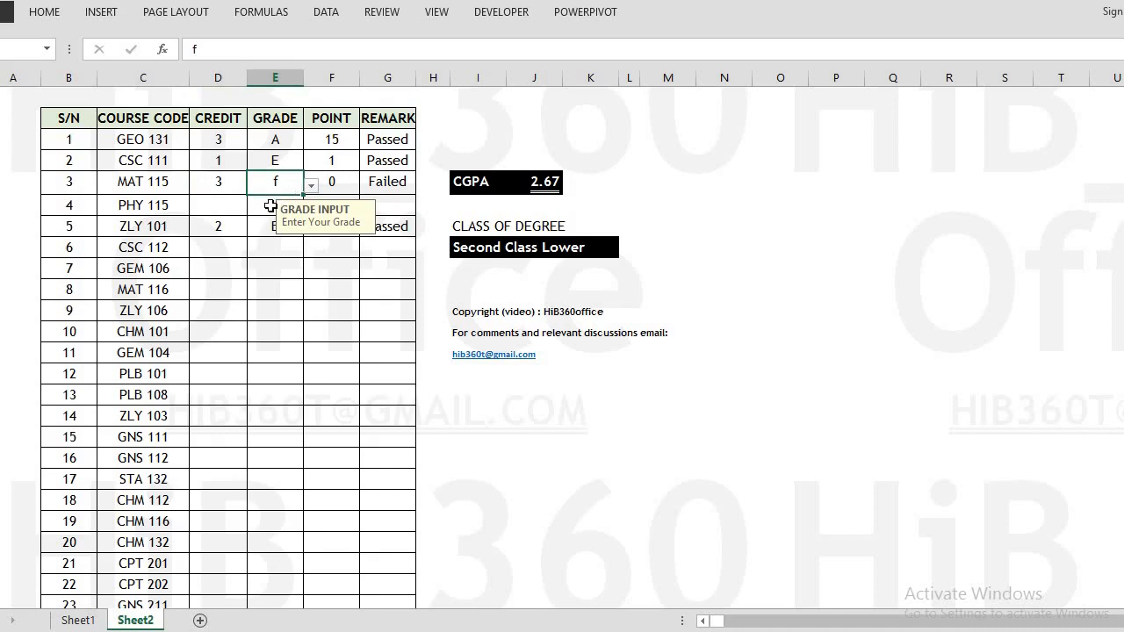
# Choose grade F for PHY 115 and set its credit to 3
pyautogui.click(271, 205)
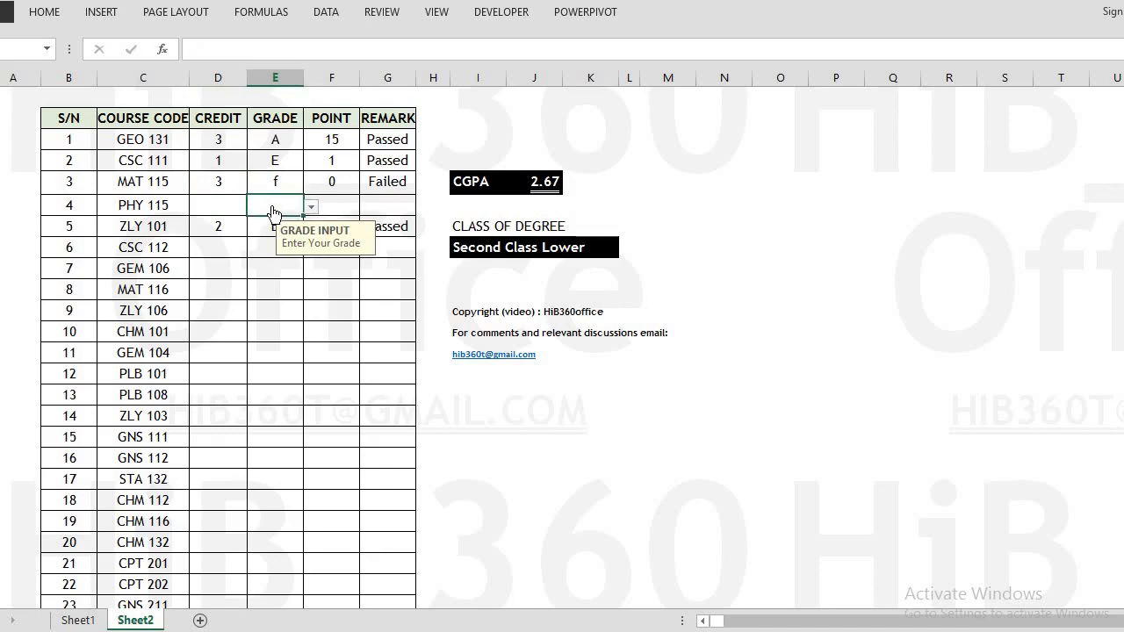
pyautogui.click(312, 207)
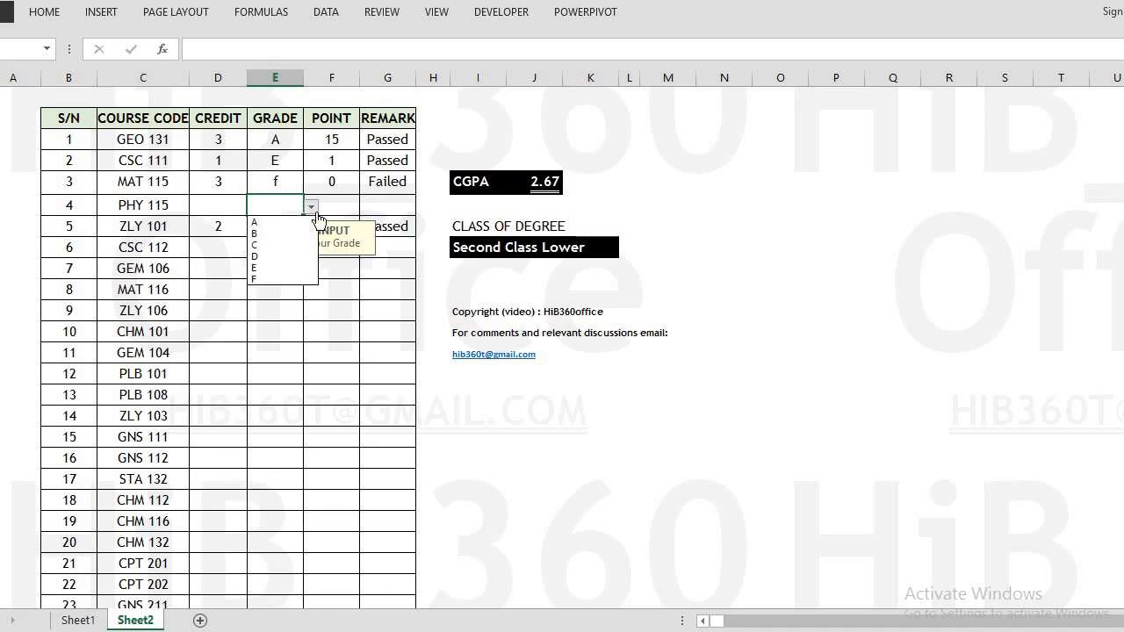
pyautogui.click(287, 279)
pyautogui.click(225, 208)
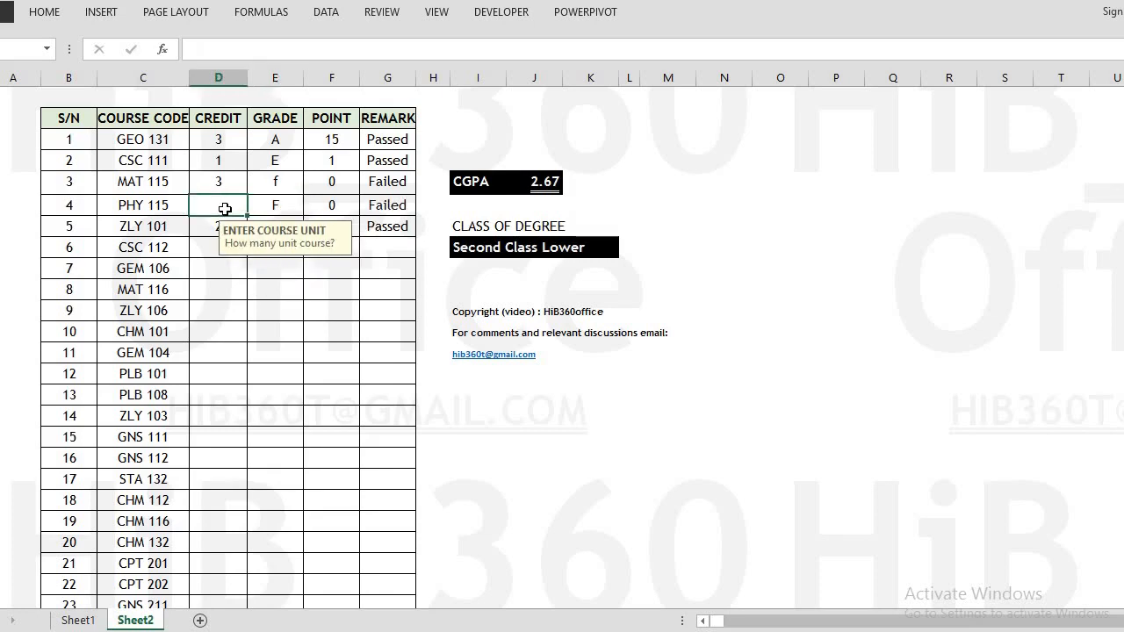
pyautogui.write('3')
pyautogui.press('Tab')
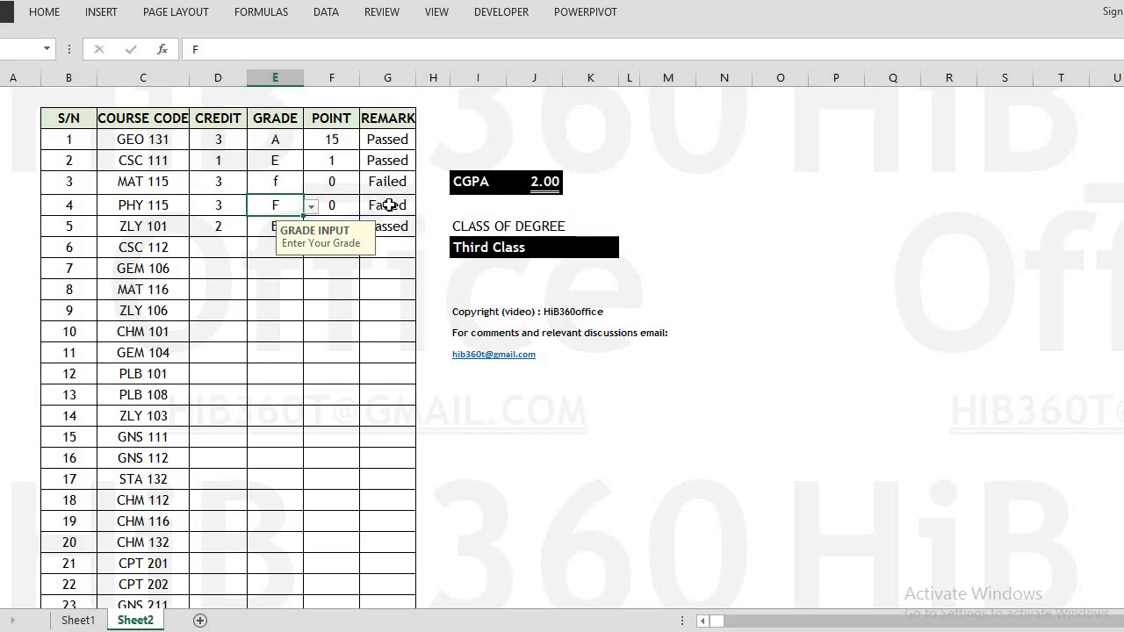
# Choose grade A for CSC 112 and set its credit to 3
pyautogui.click(270, 247)
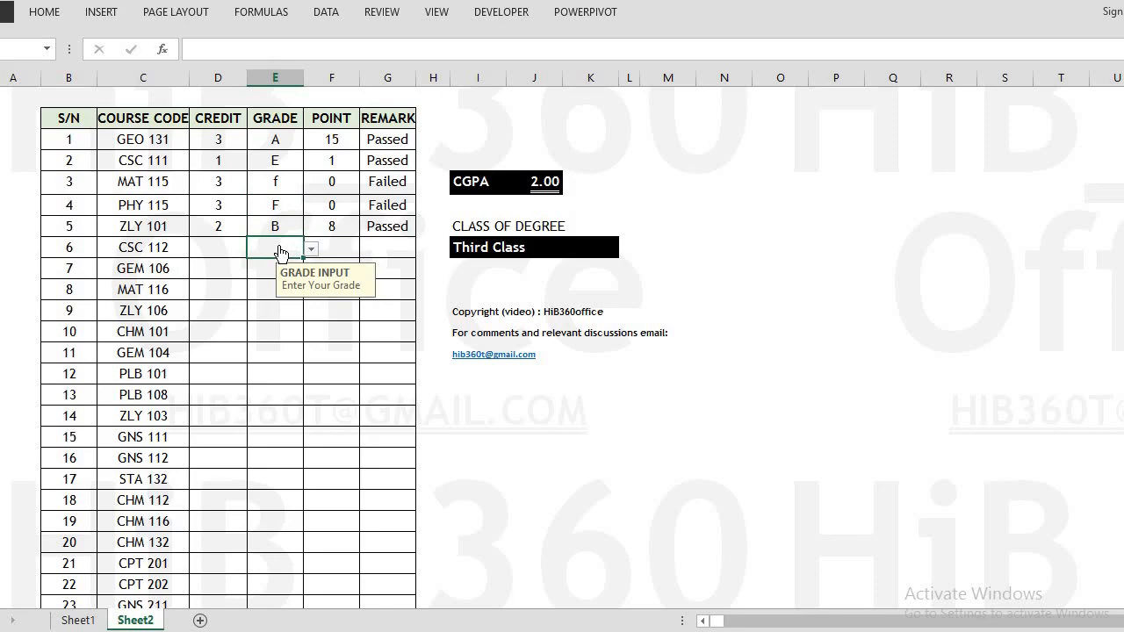
pyautogui.click(311, 250)
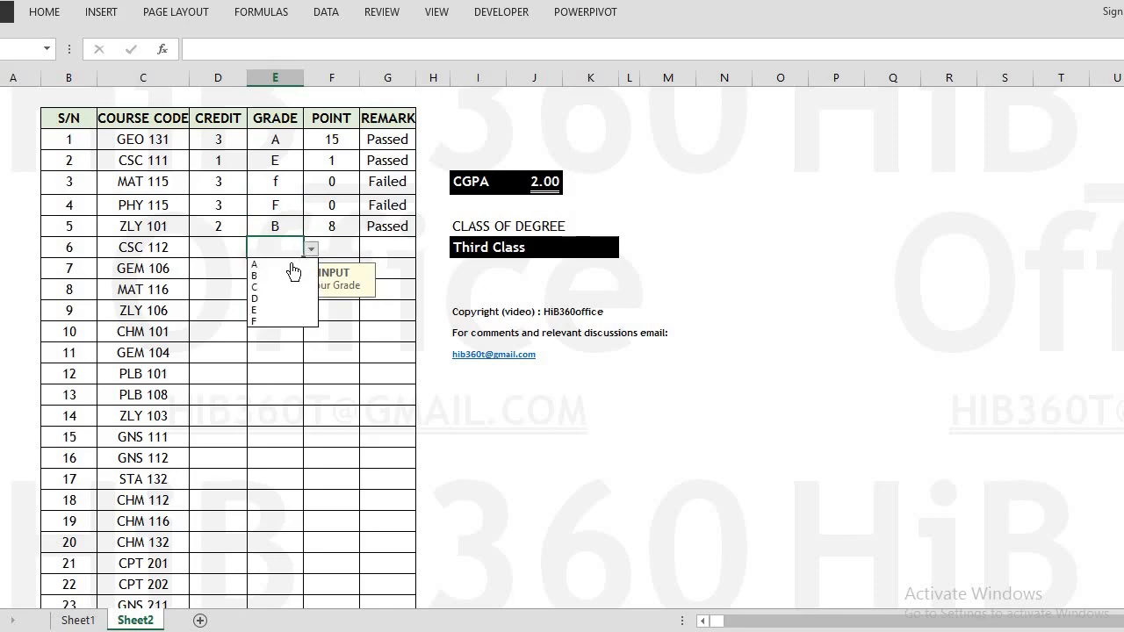
pyautogui.click(272, 264)
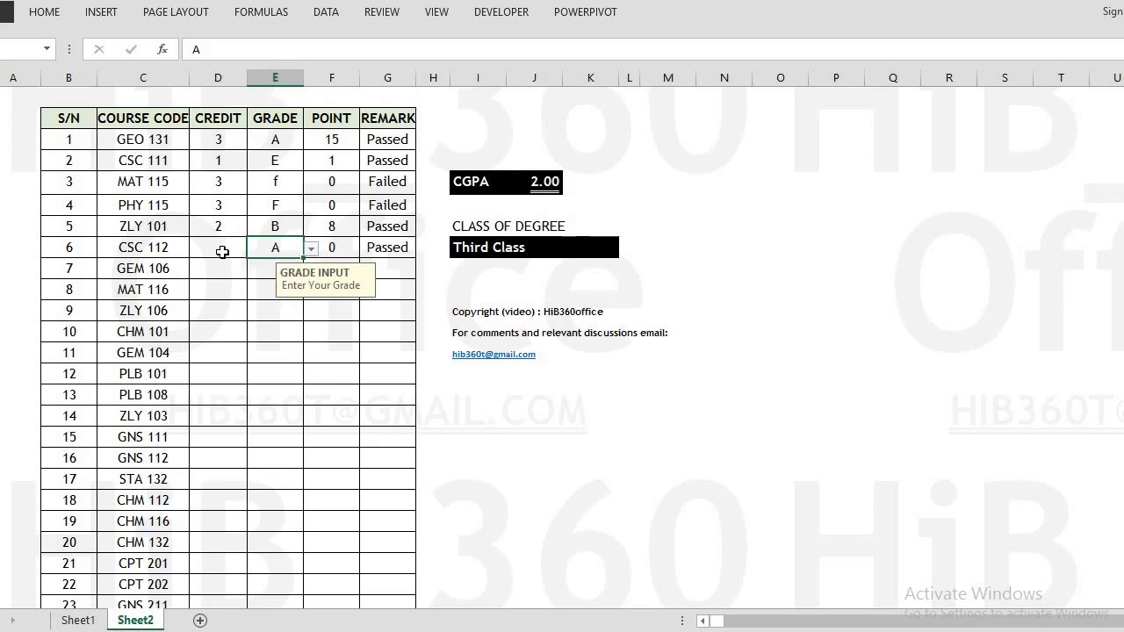
pyautogui.click(222, 252)
pyautogui.write('3')
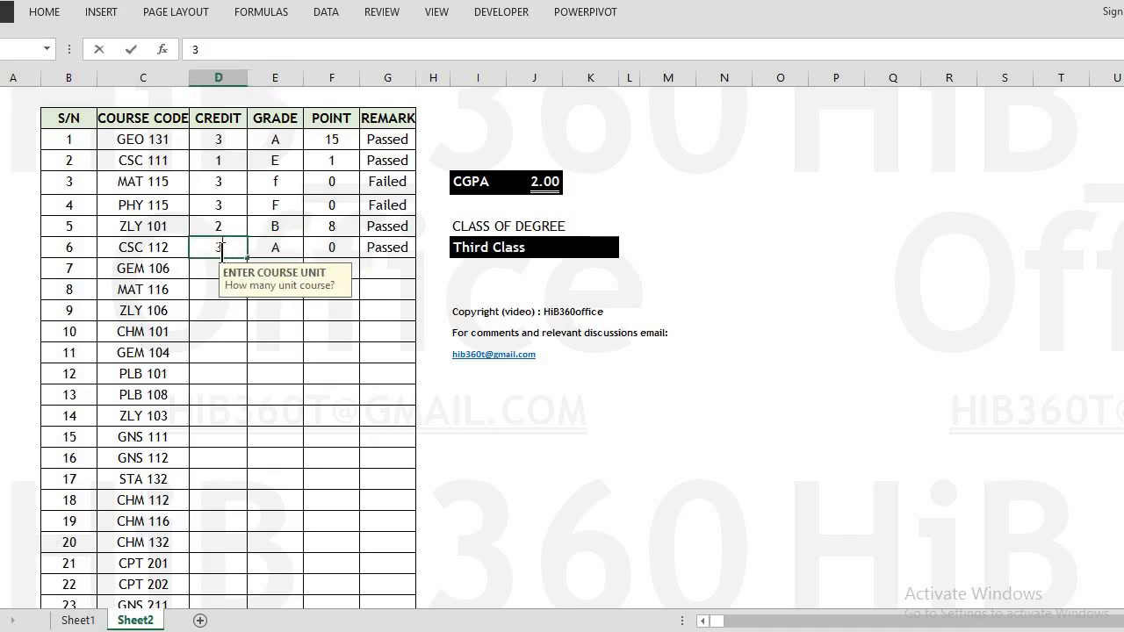
pyautogui.press('Tab')
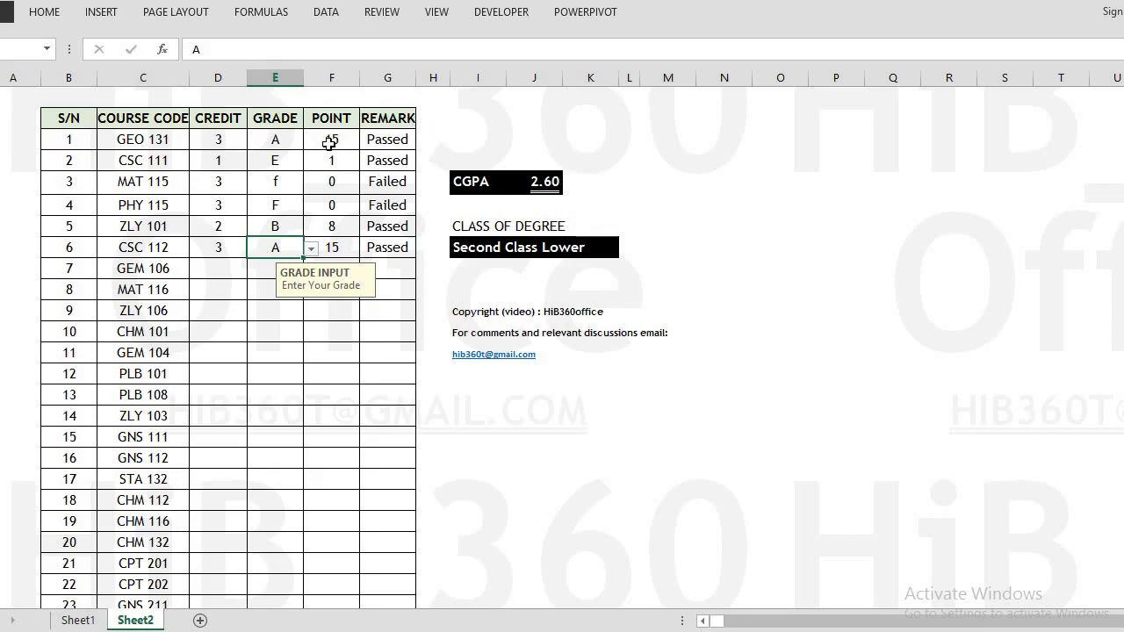
# Try to edit the protected point cell of GEO 131, dismiss the alert, and select the point cell of CSC 111
pyautogui.click(329, 142)
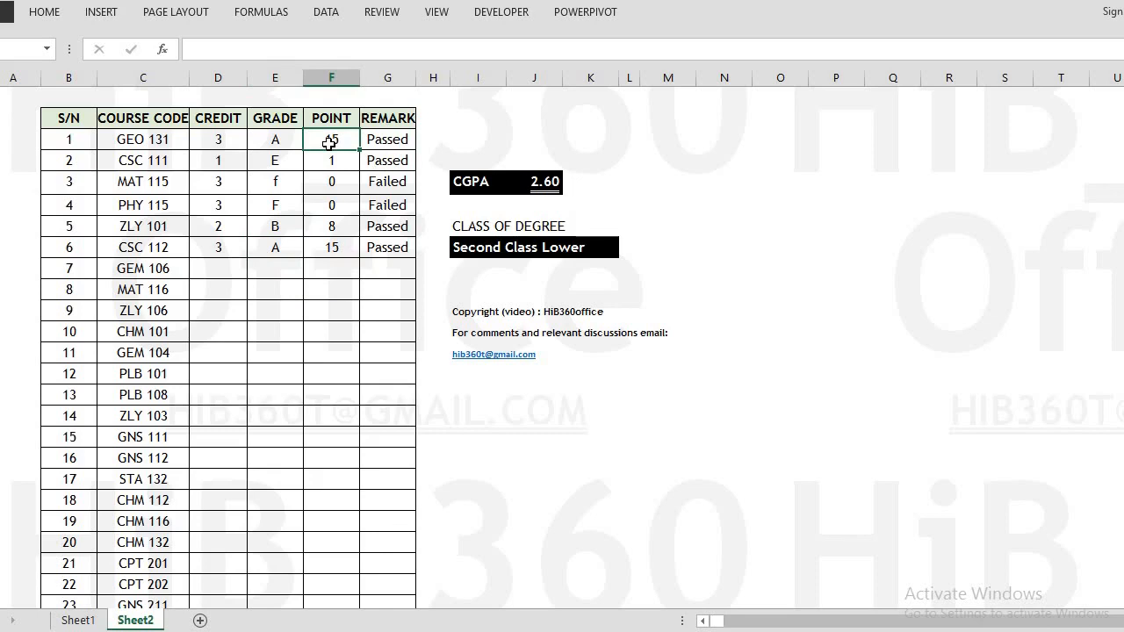
pyautogui.doubleClick(330, 143)
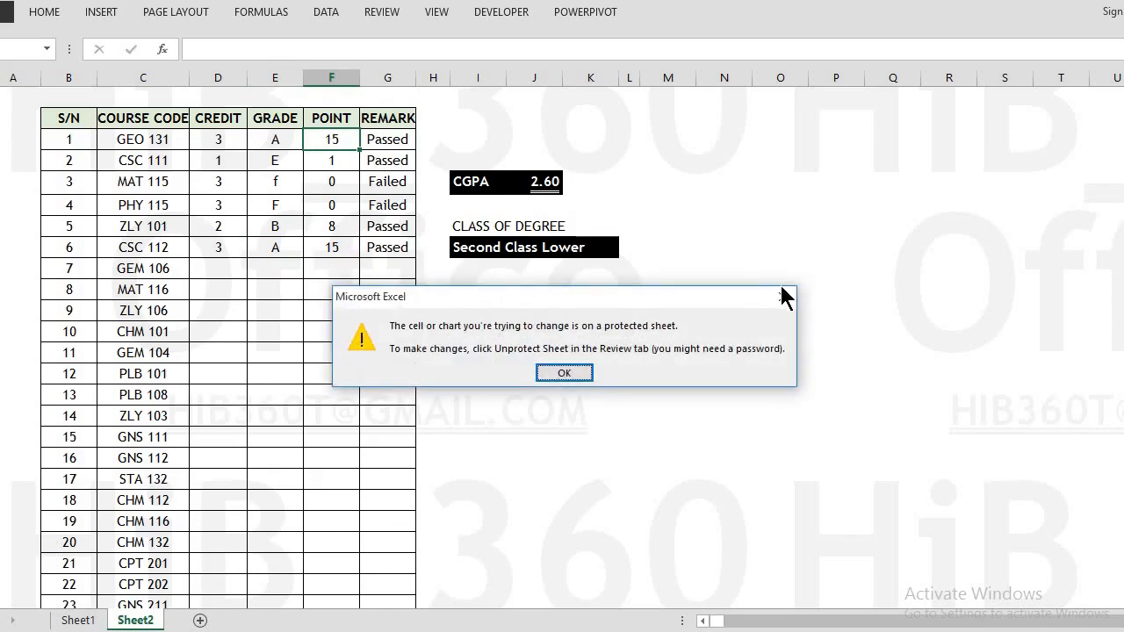
pyautogui.click(783, 298)
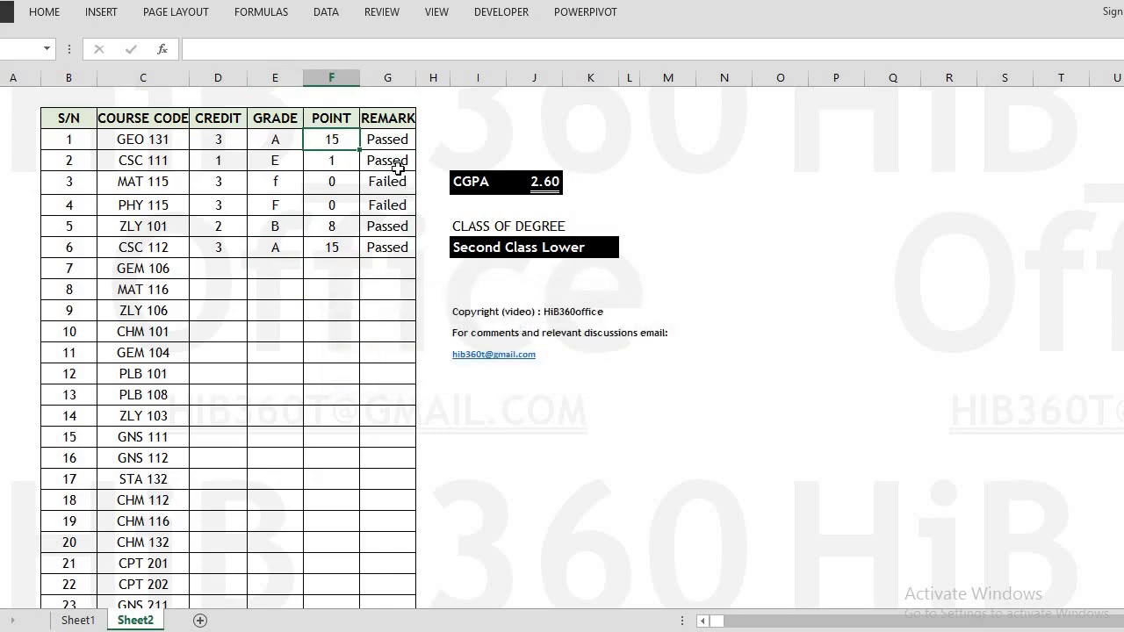
pyautogui.click(333, 164)
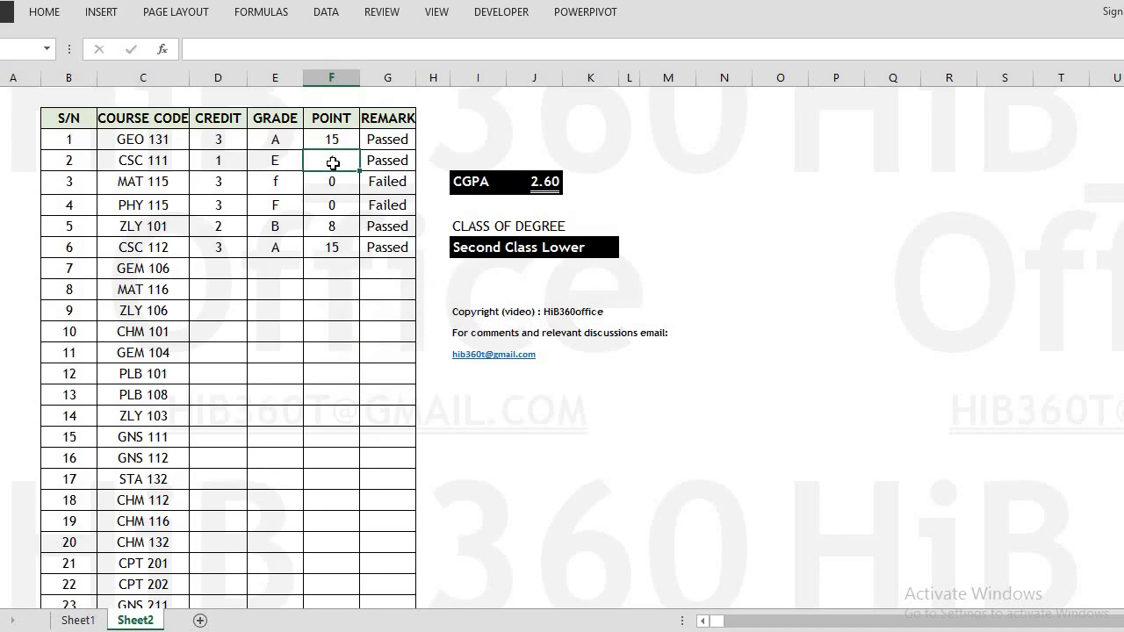